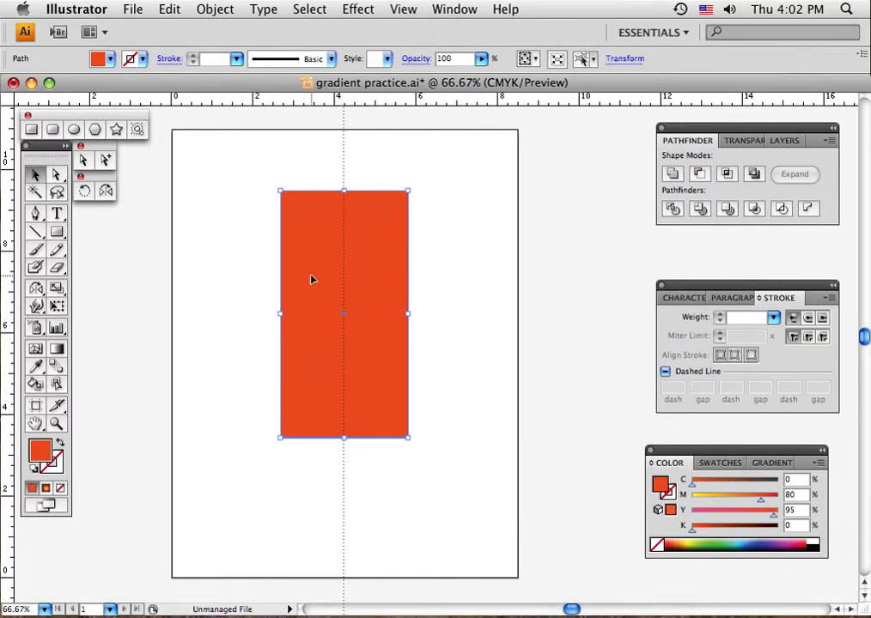
Step: Drag from the top-left of the workspace toward the orange rectangle
drag(8, 97, 171, 130)
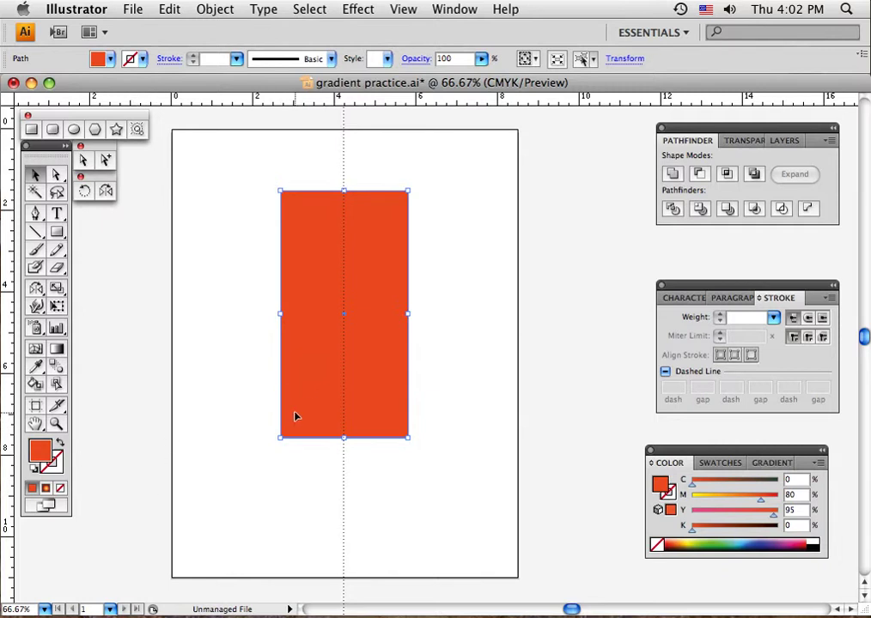
Step: Open the fill Color Picker, move it aside, and set a vivid red-orange via field and hue slider
double_click(40, 452)
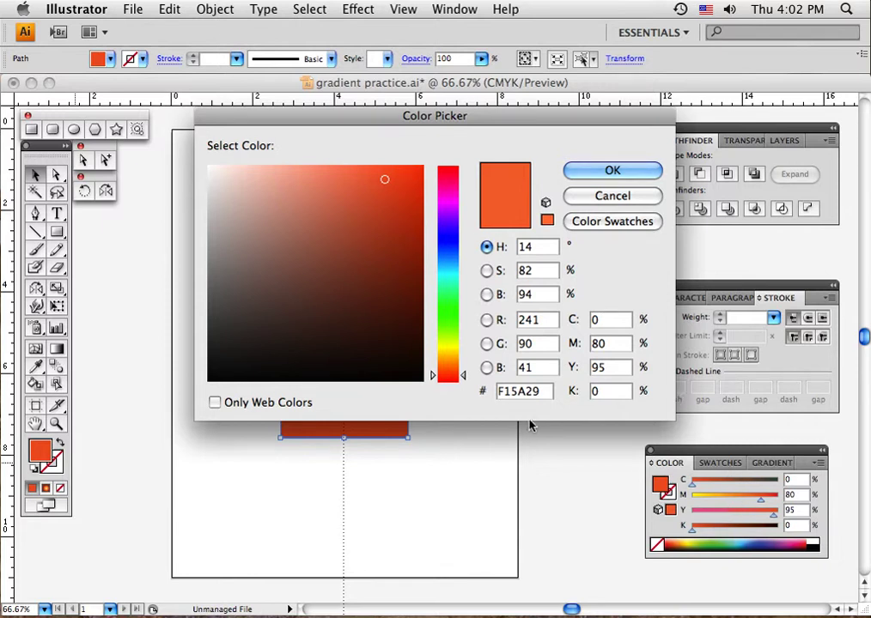
drag(377, 117, 540, 109)
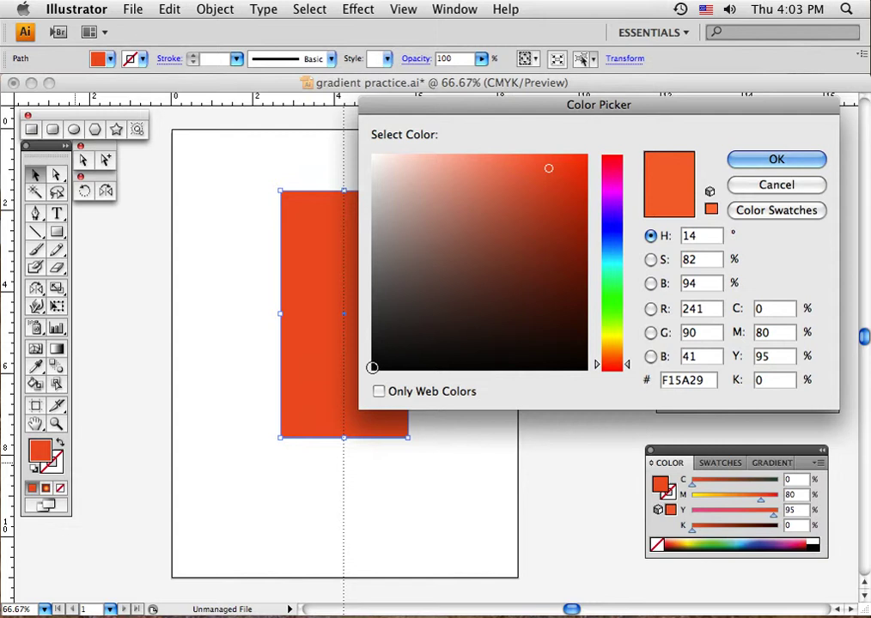
click(373, 367)
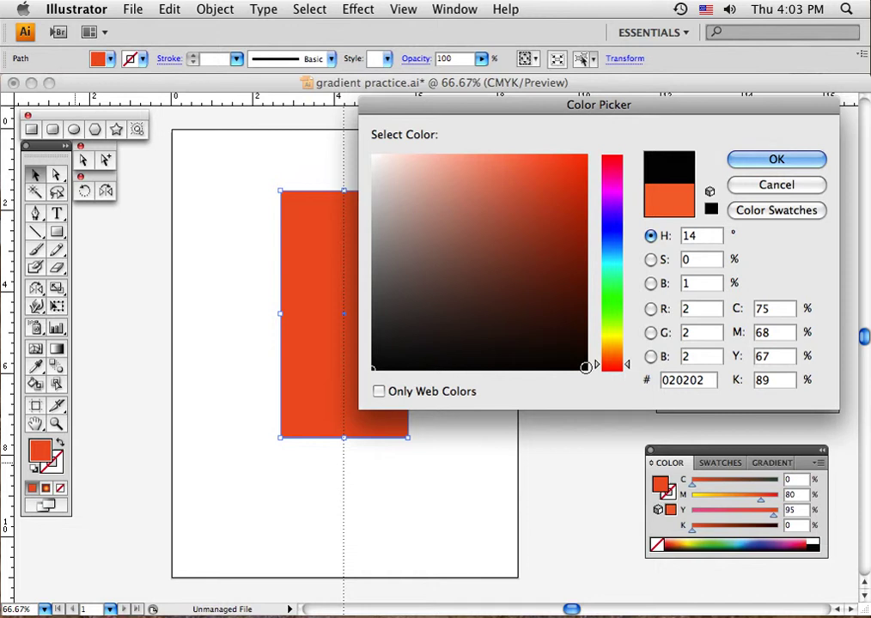
click(584, 366)
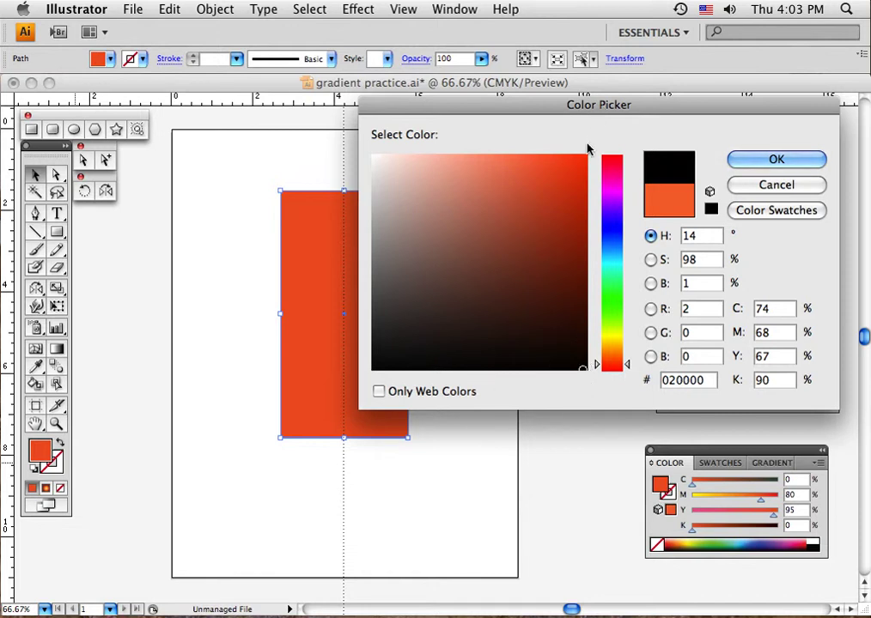
click(583, 158)
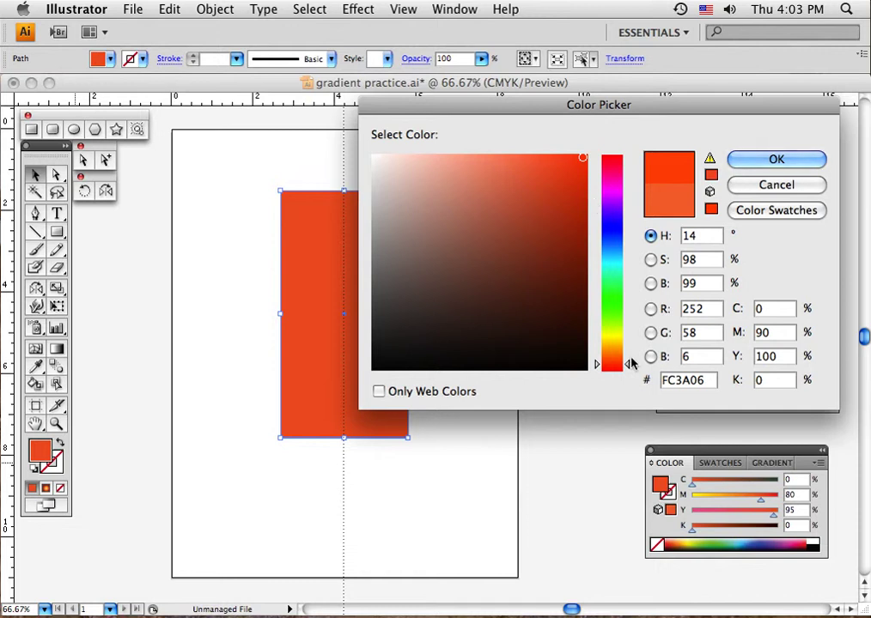
drag(629, 366, 631, 243)
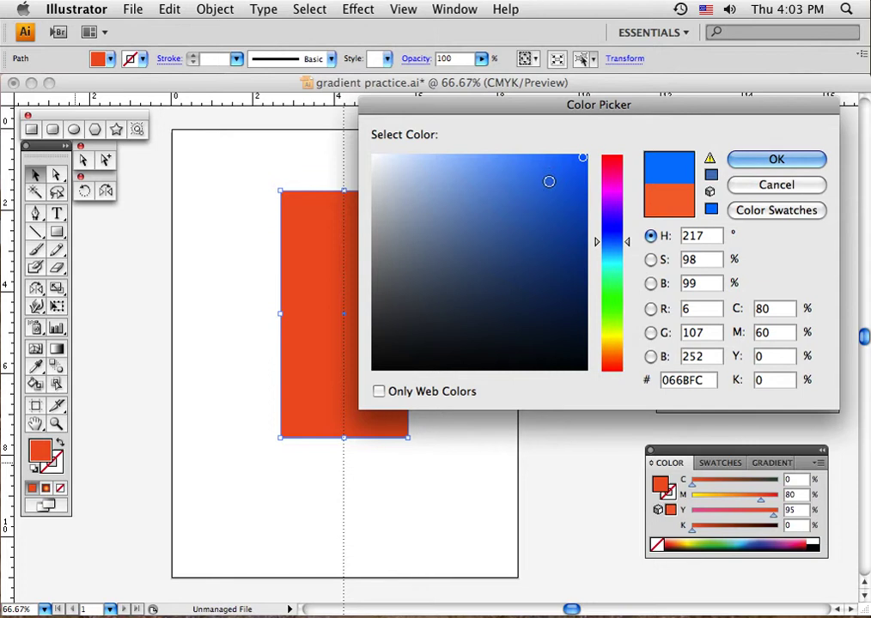
Step: Try medium, slate and pale blue shades in the Color Picker field
click(518, 202)
click(456, 188)
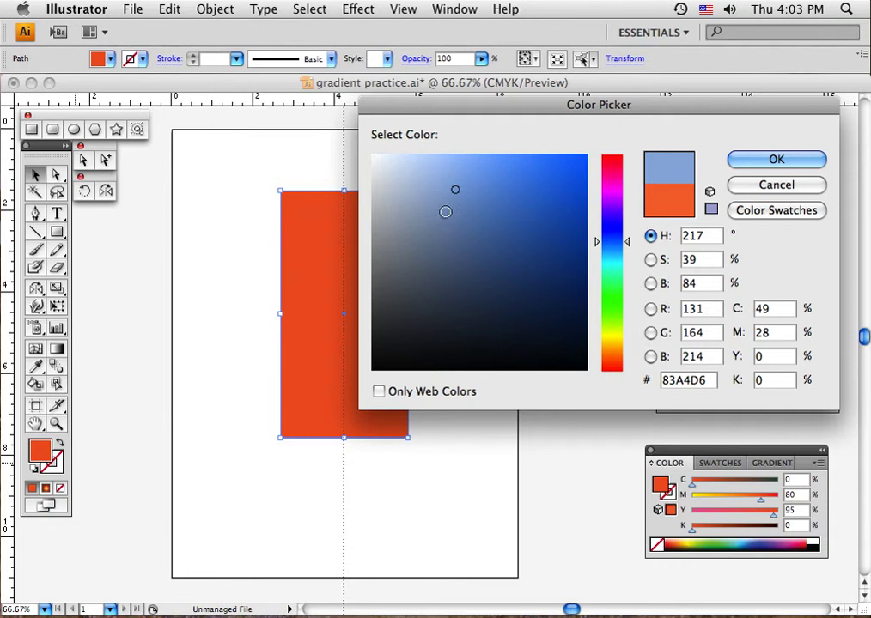
click(374, 160)
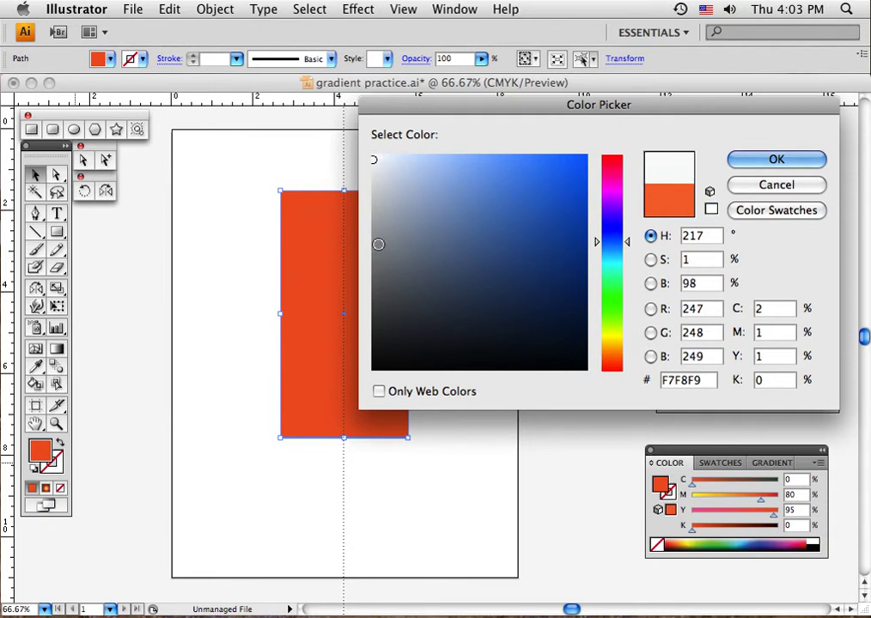
click(372, 367)
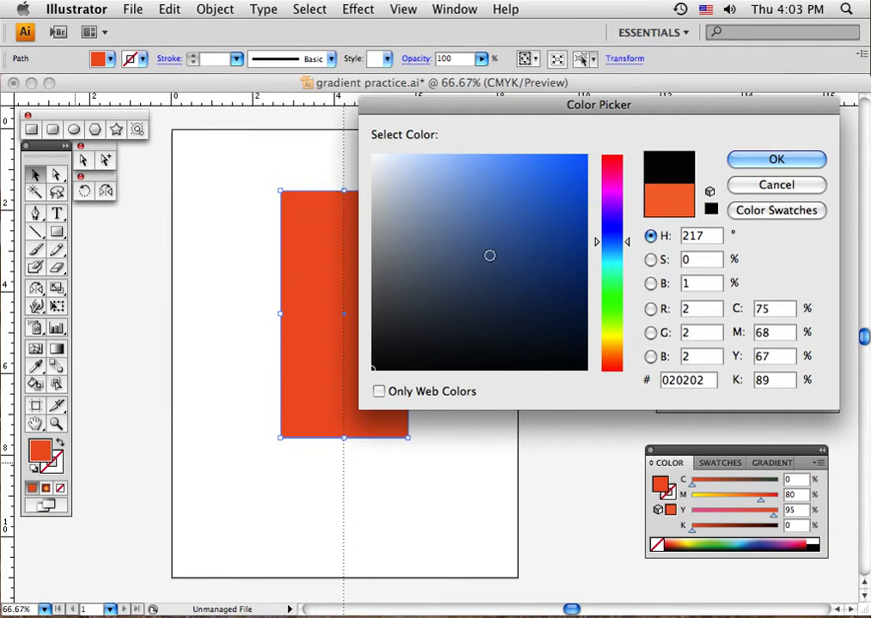
click(483, 259)
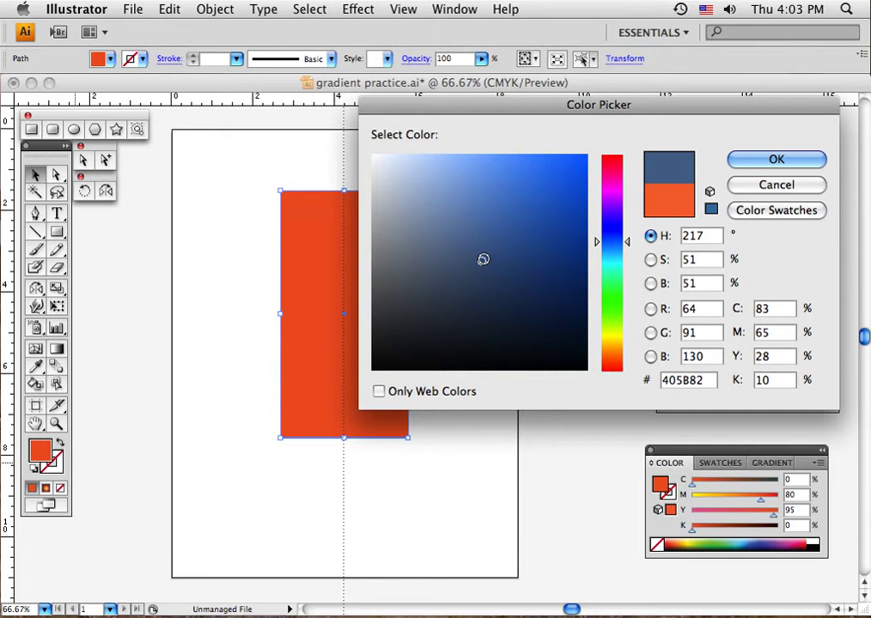
click(462, 176)
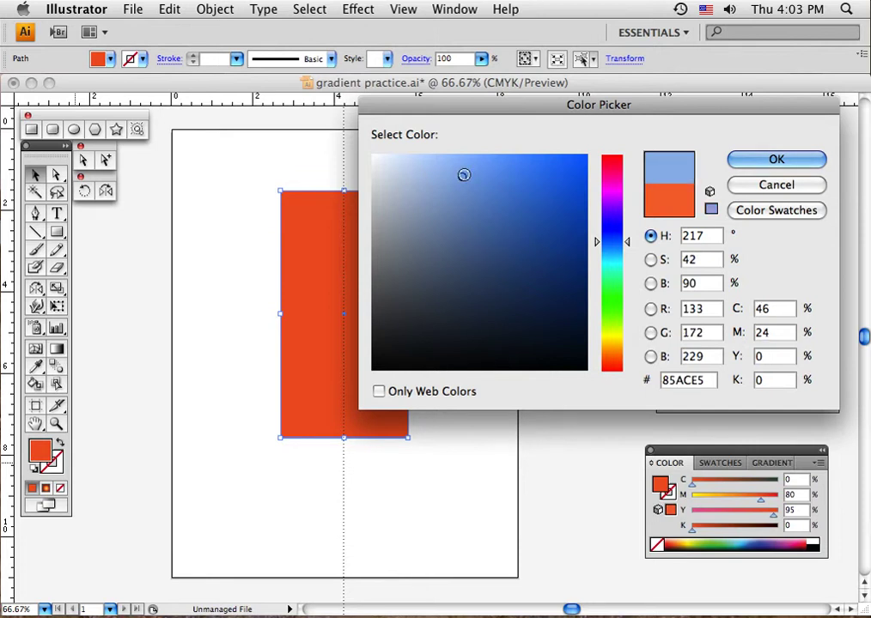
click(428, 172)
click(405, 174)
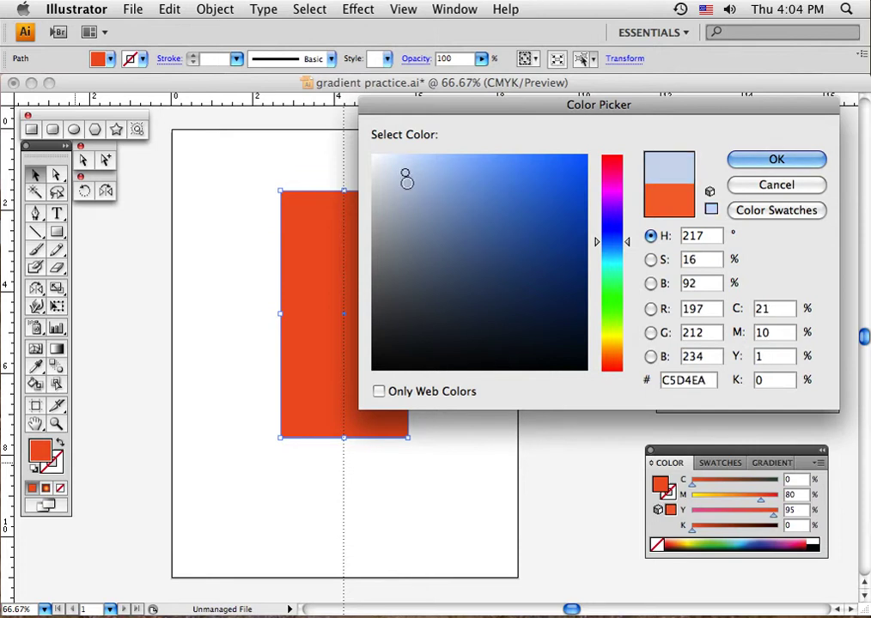
click(409, 183)
click(422, 190)
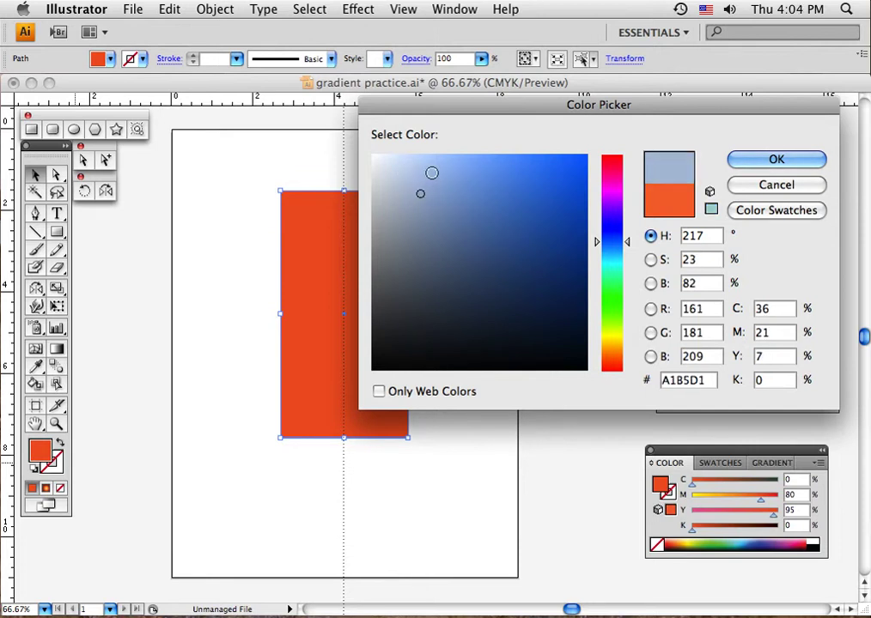
click(431, 174)
Step: Cycle through dark and vivid blues, then desaturate to the grey #90969E
click(413, 168)
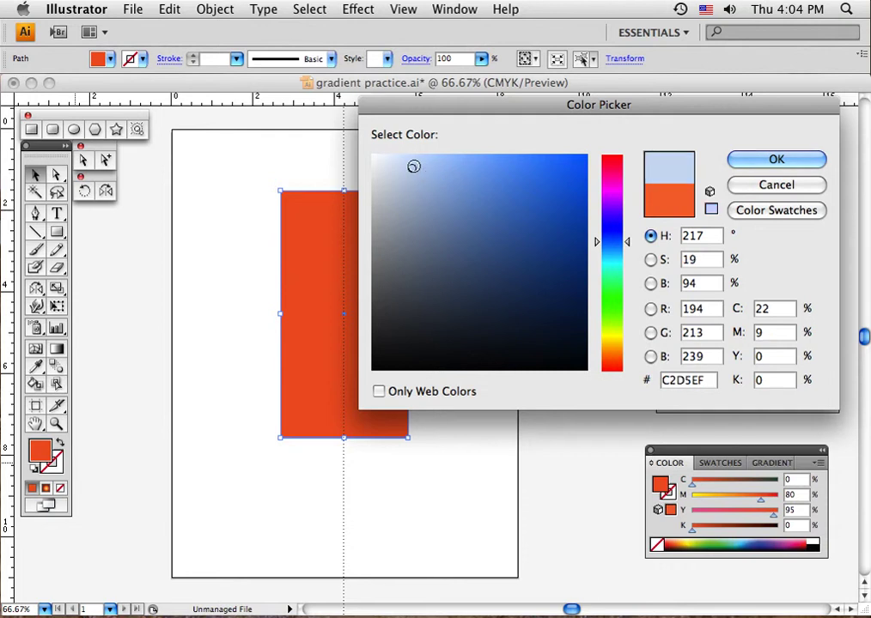
click(515, 278)
click(537, 318)
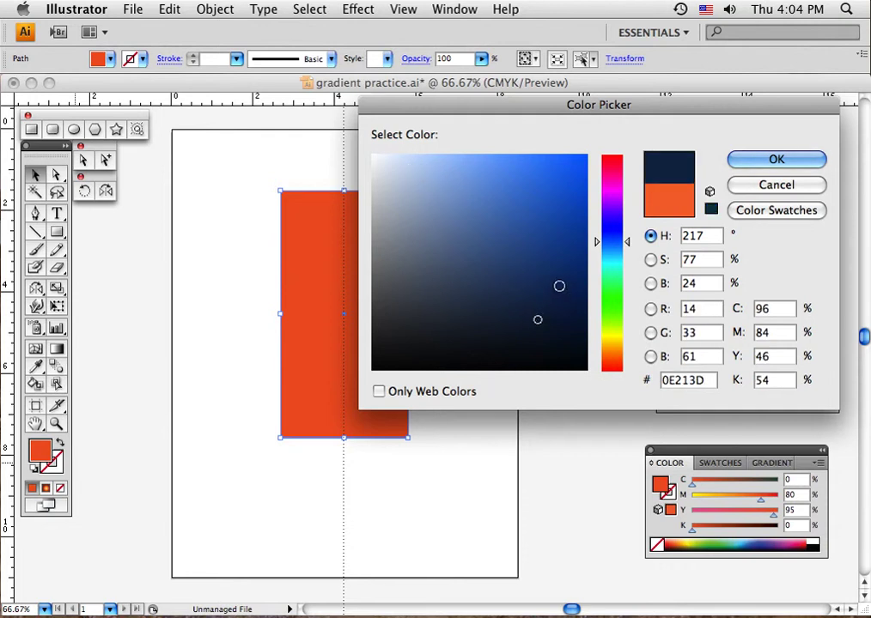
click(558, 287)
click(500, 308)
click(526, 240)
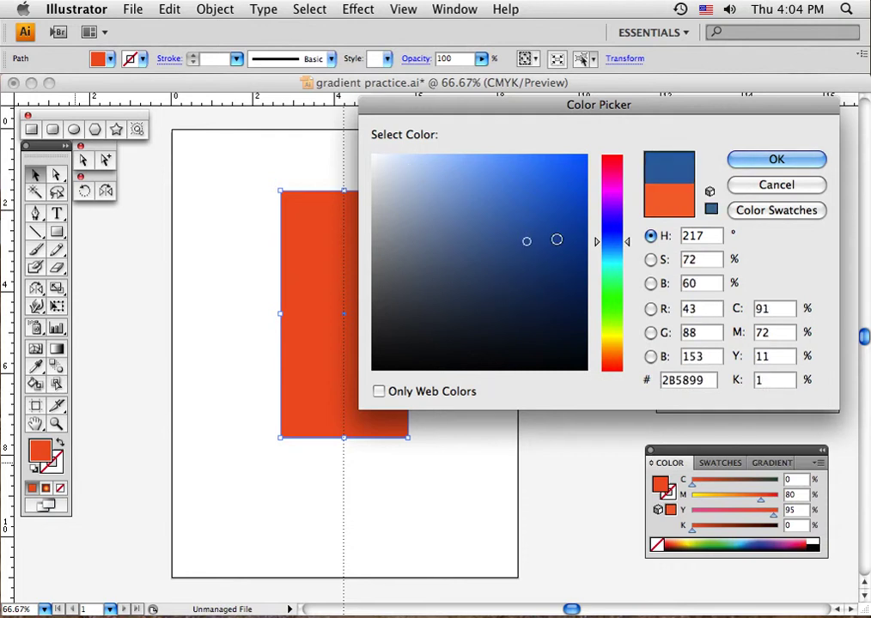
click(555, 240)
click(563, 270)
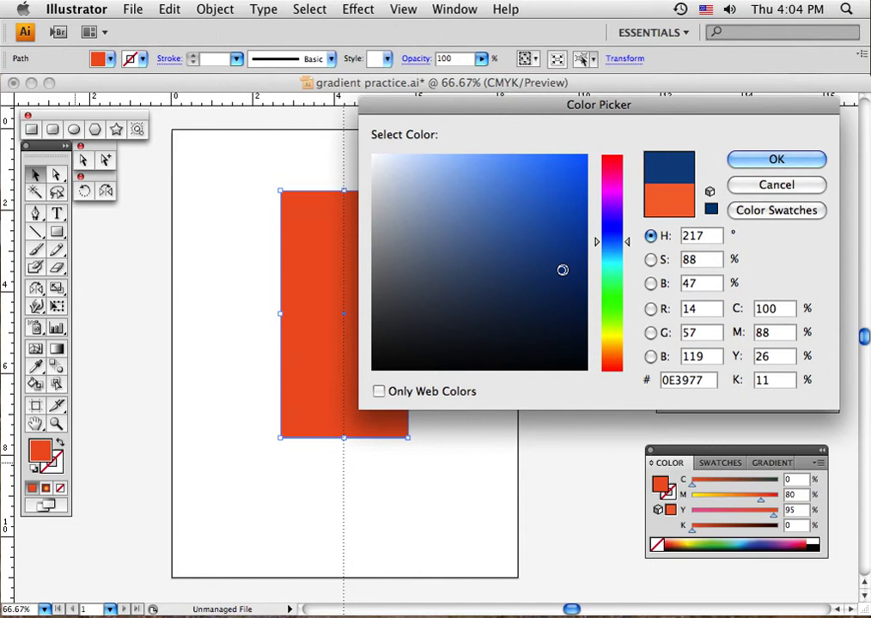
click(515, 223)
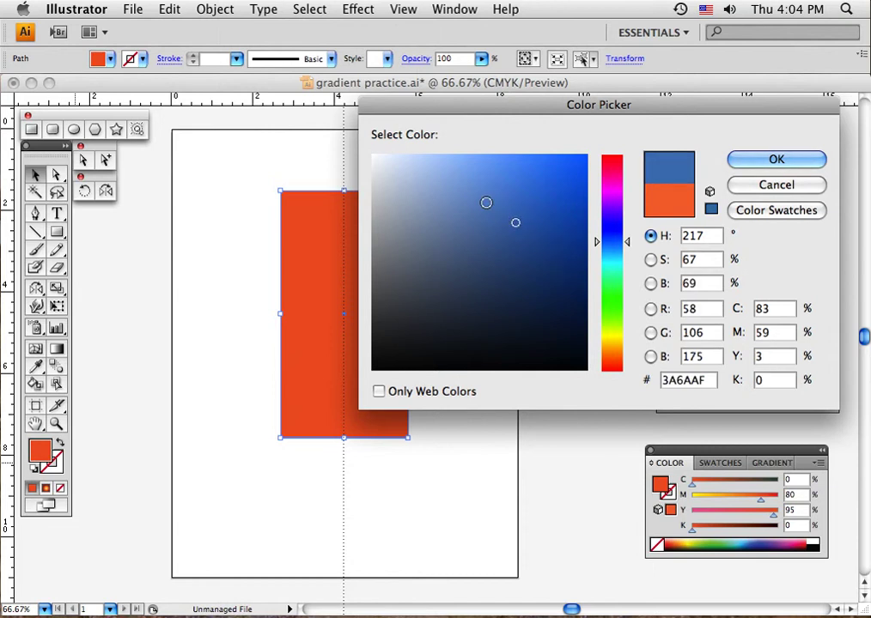
click(485, 203)
click(554, 178)
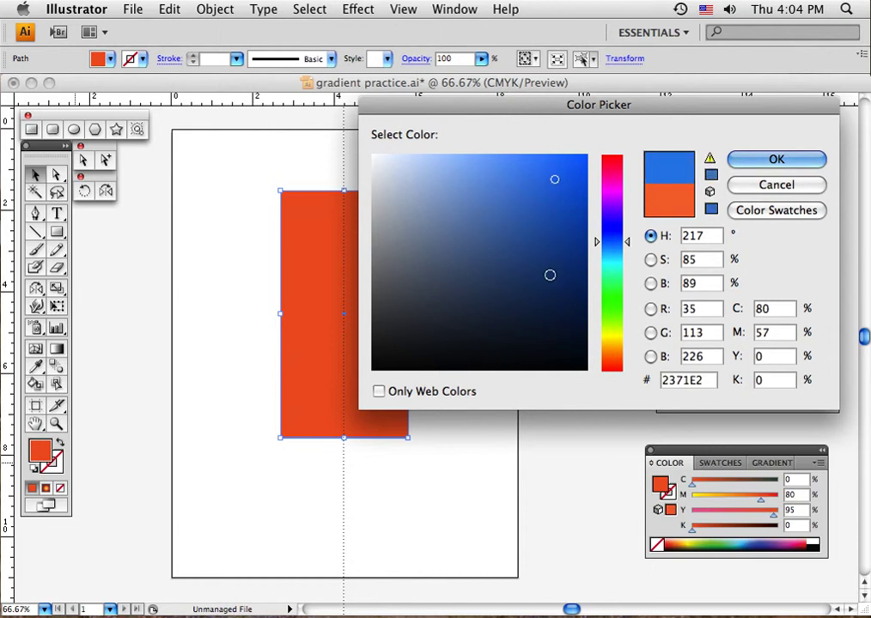
click(547, 277)
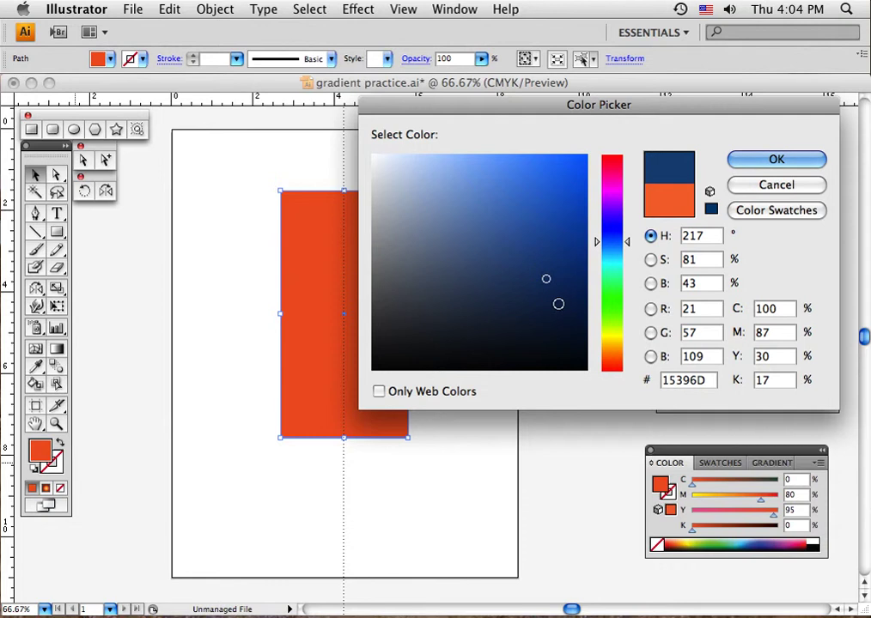
click(557, 304)
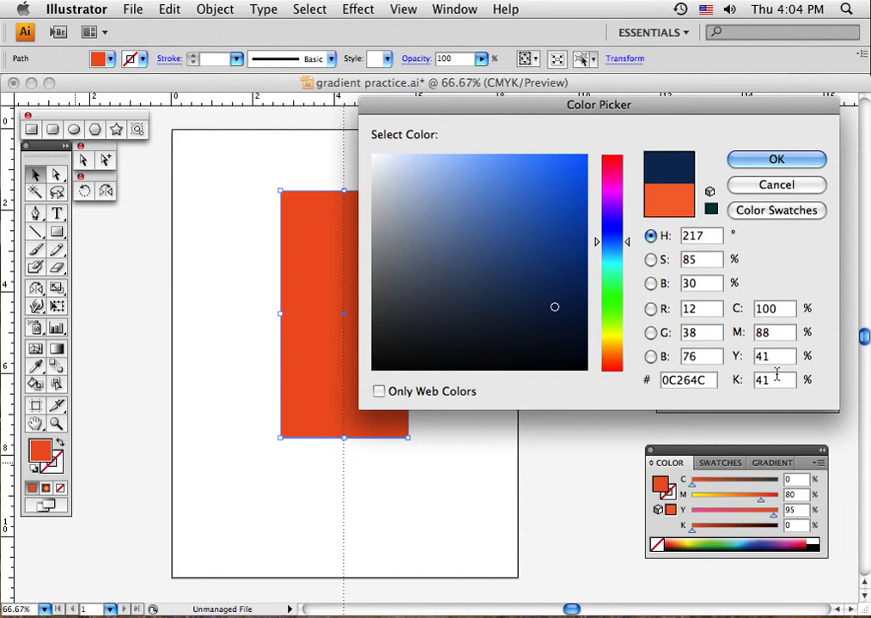
click(464, 235)
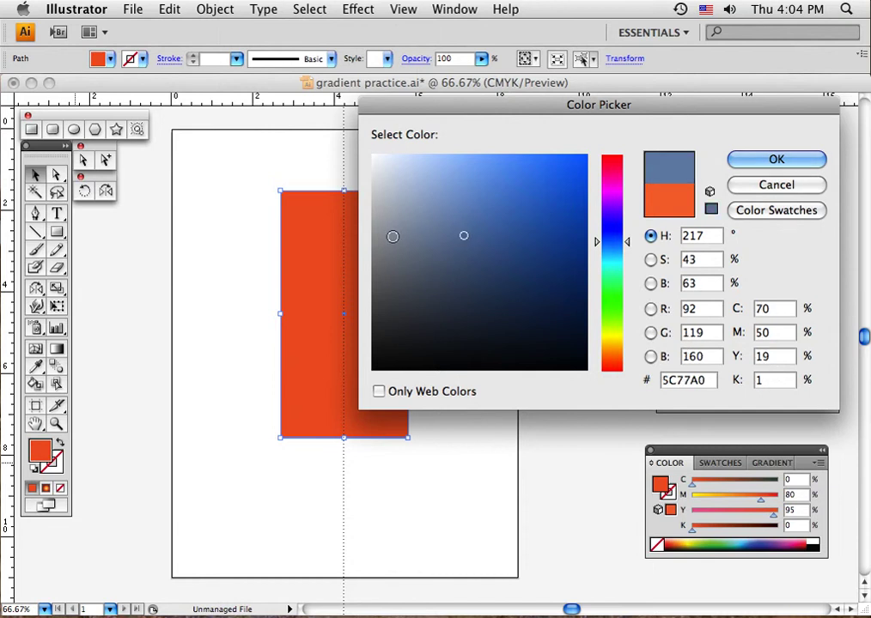
click(392, 236)
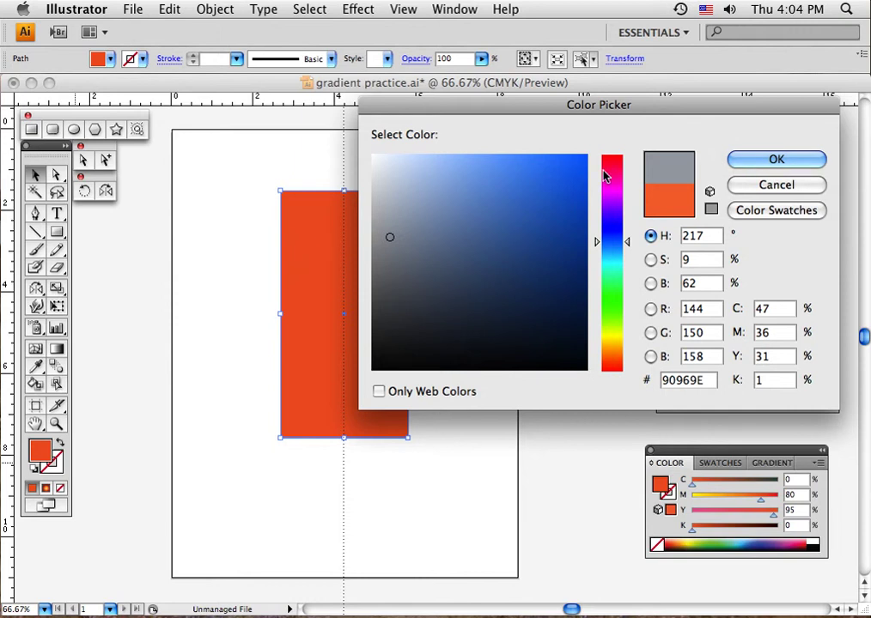
Step: Apply the grey C47 M36 Y31 K1 to the rectangle and save it as a new swatch
click(738, 161)
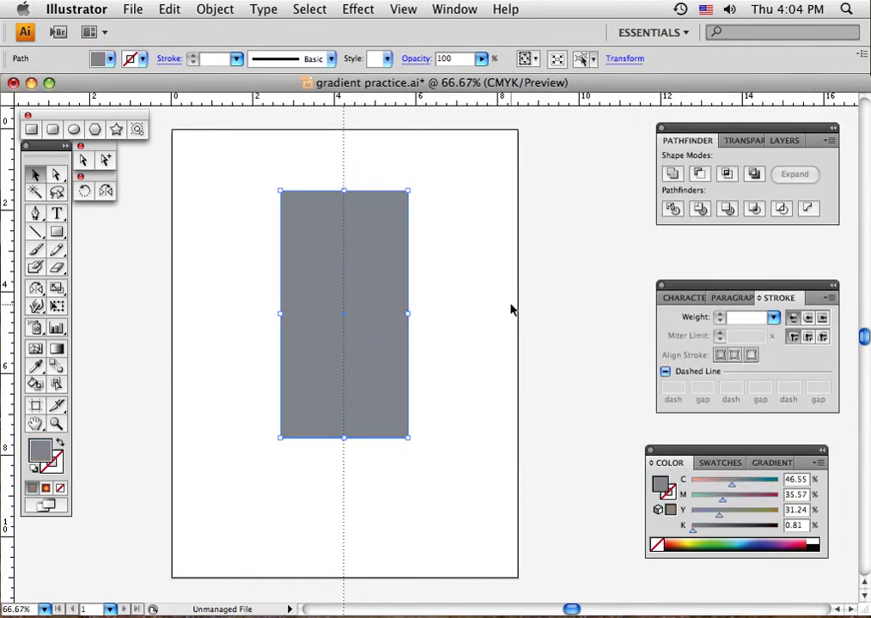
click(719, 463)
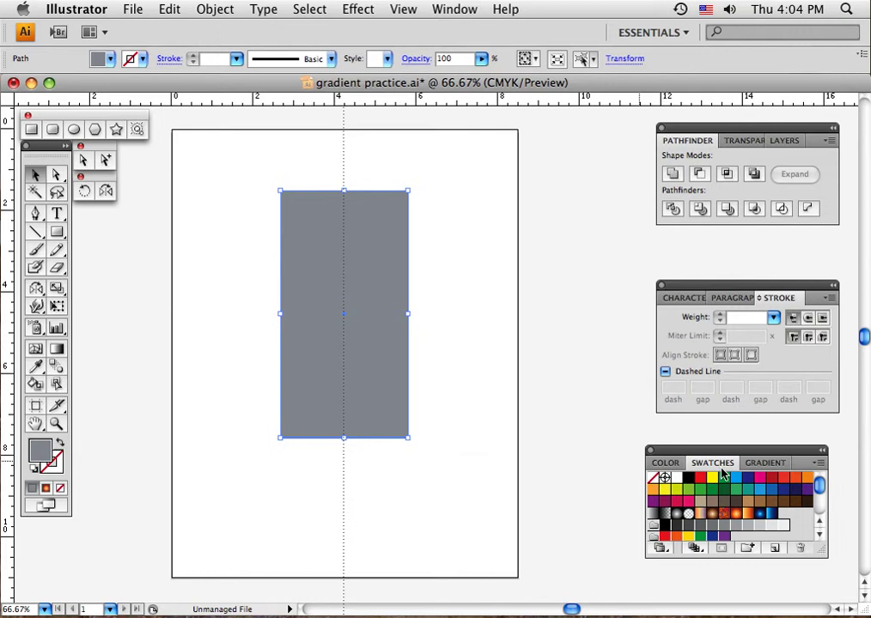
click(776, 552)
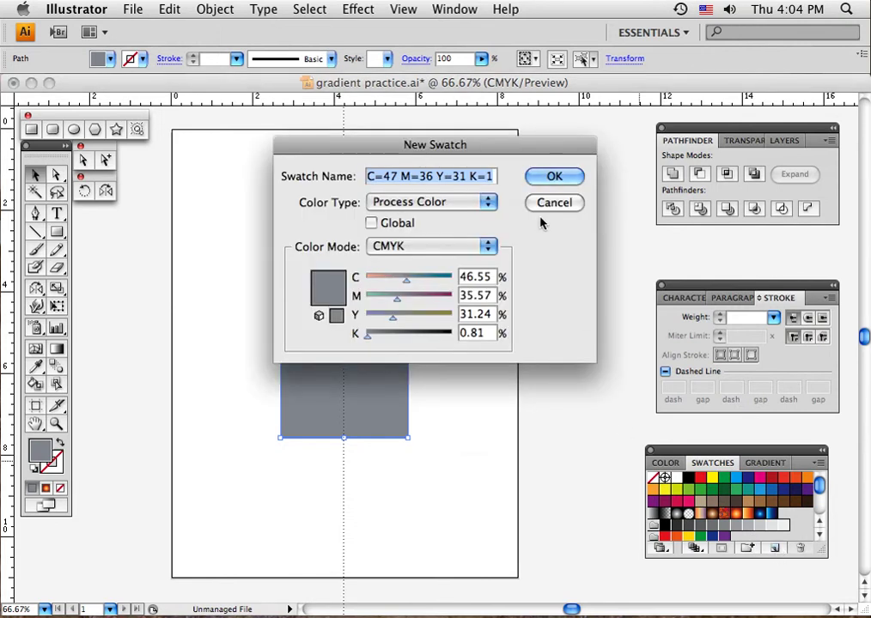
click(543, 176)
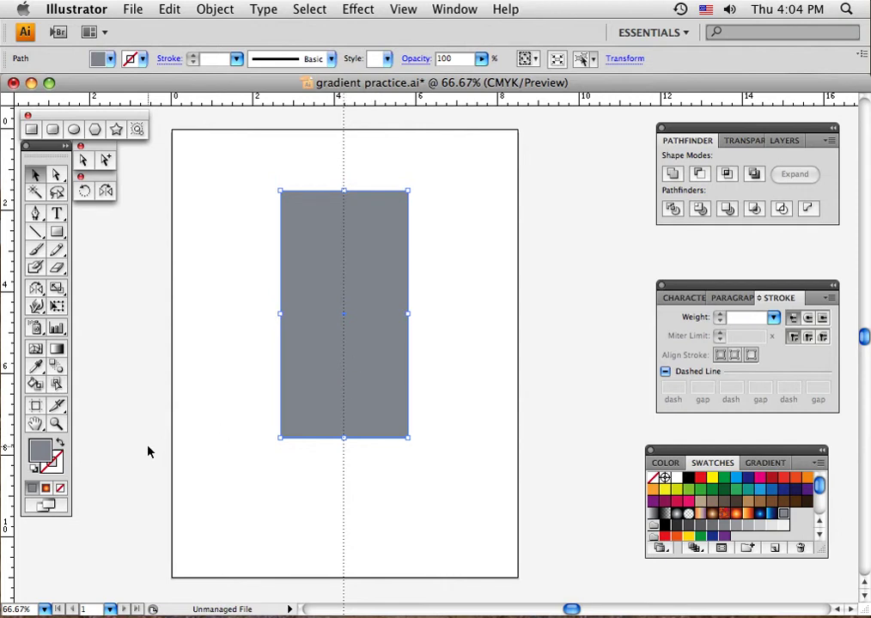
Step: Reopen the fill Color Picker, try greens, then pick bright red #C6142A and switch to the S view
double_click(41, 450)
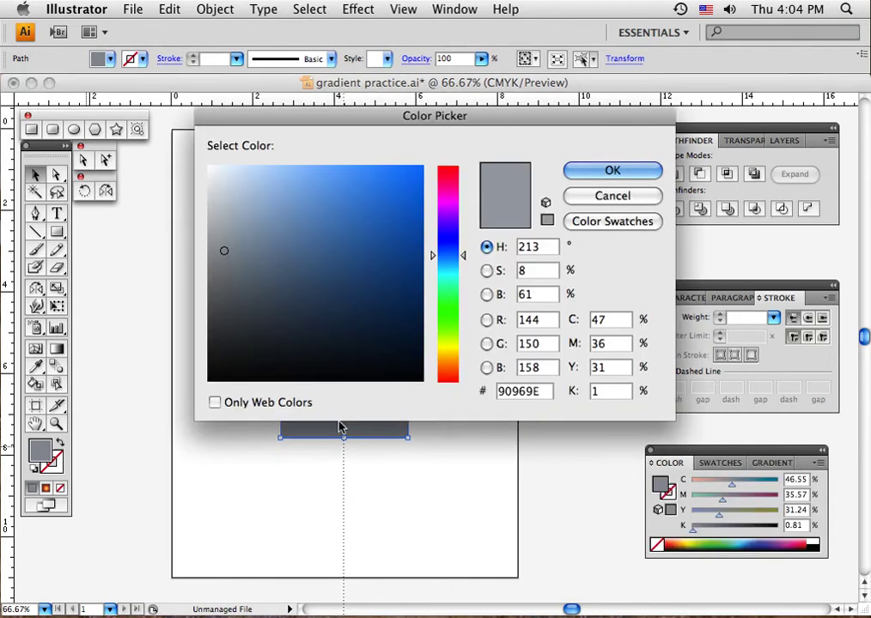
click(446, 335)
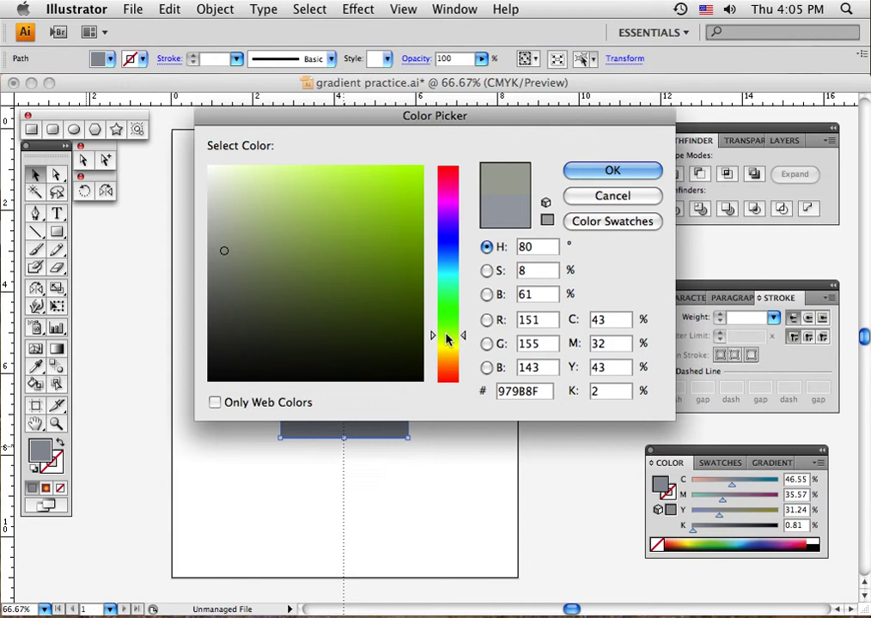
click(391, 257)
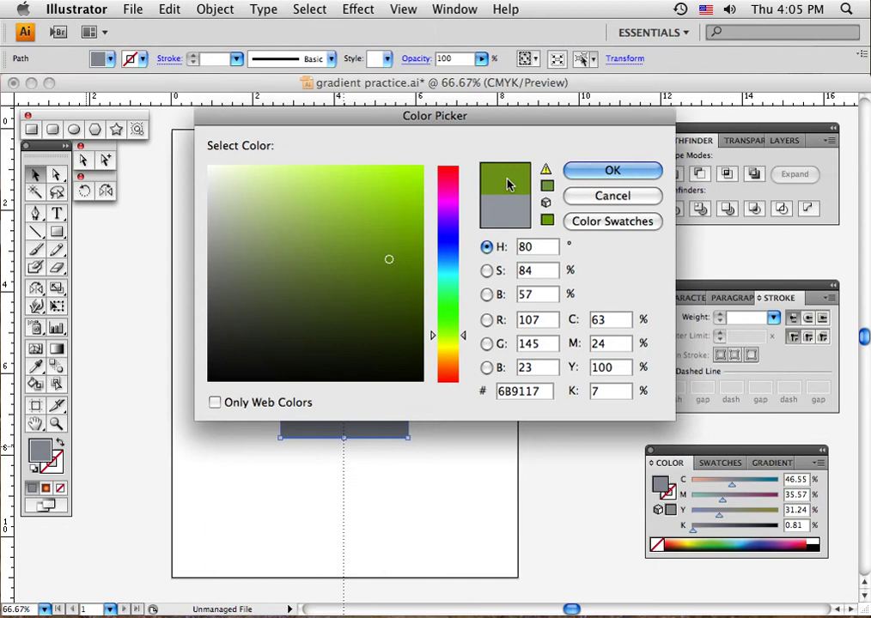
click(464, 170)
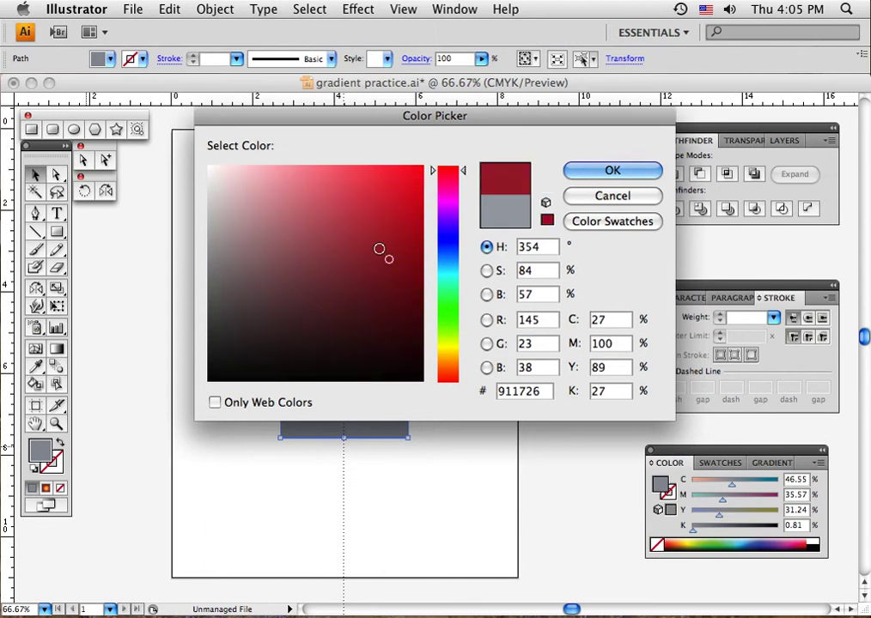
mouse_move(378, 248)
mouse_down()
mouse_move(295, 250)
mouse_move(368, 215)
mouse_move(369, 291)
mouse_move(337, 305)
mouse_up()
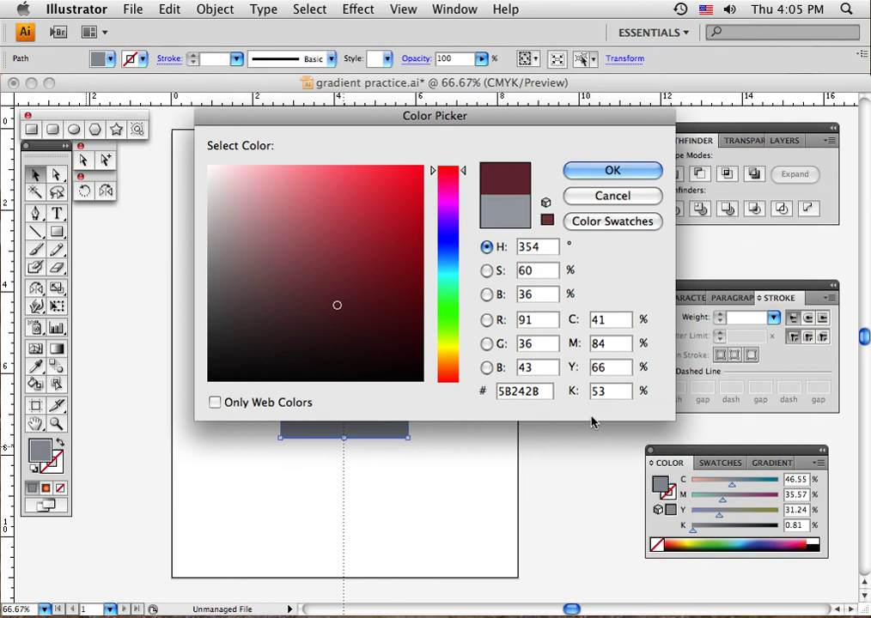
click(401, 213)
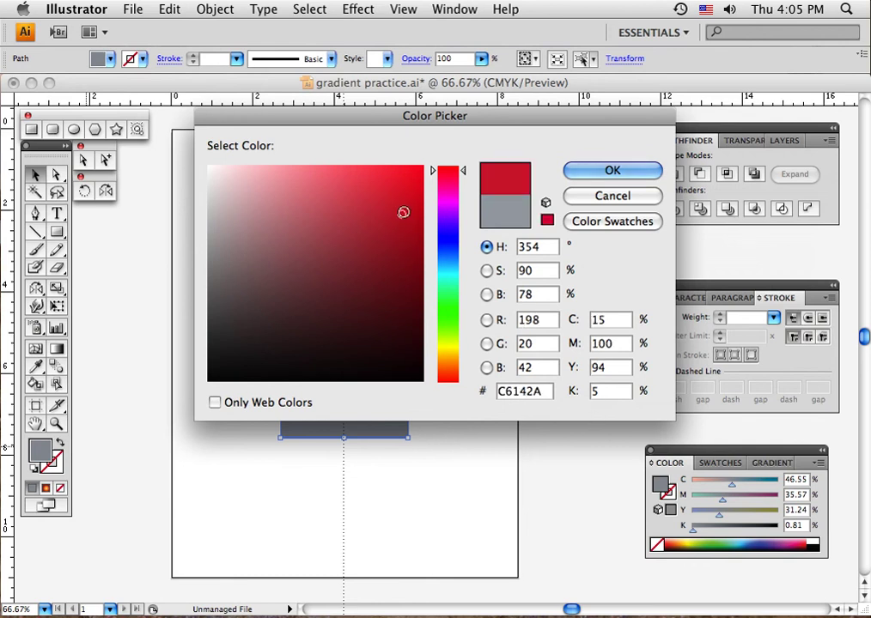
click(487, 272)
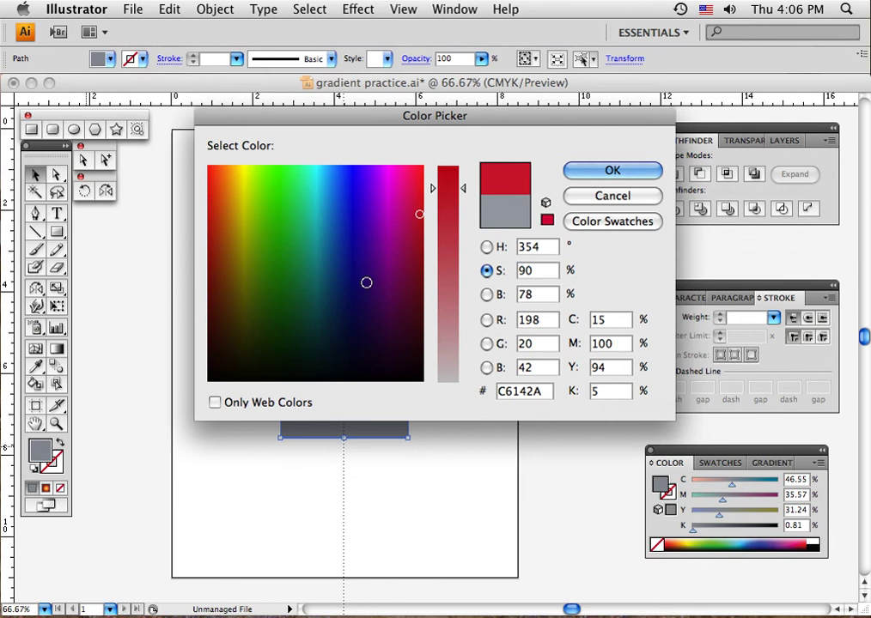
Step: Move the colour to magenta #B2128C, toggle the B, R, G, B, H views, and apply it
mouse_move(335, 275)
mouse_down()
mouse_move(309, 274)
mouse_move(296, 238)
mouse_move(269, 256)
mouse_move(305, 292)
mouse_move(381, 274)
mouse_move(398, 230)
mouse_move(423, 234)
mouse_up()
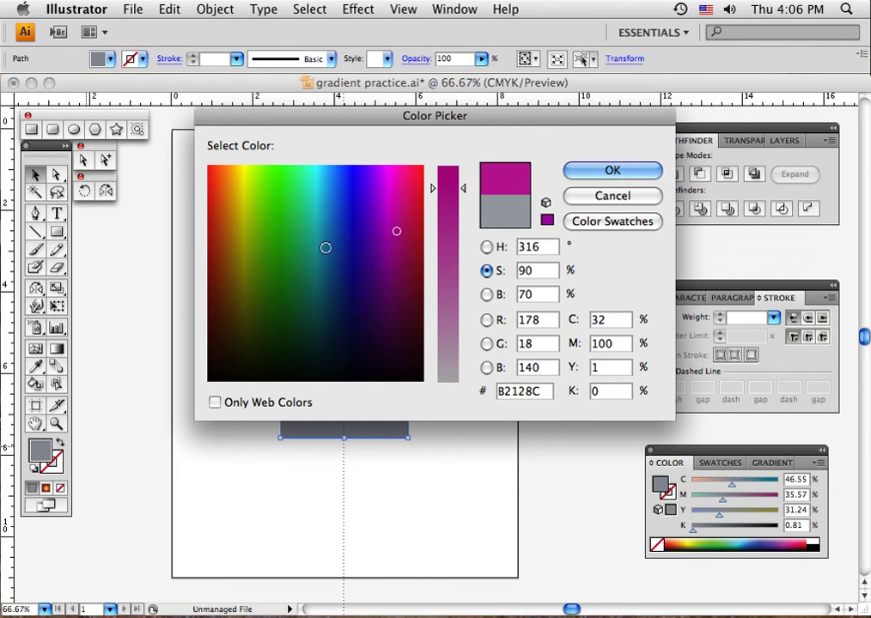
click(486, 294)
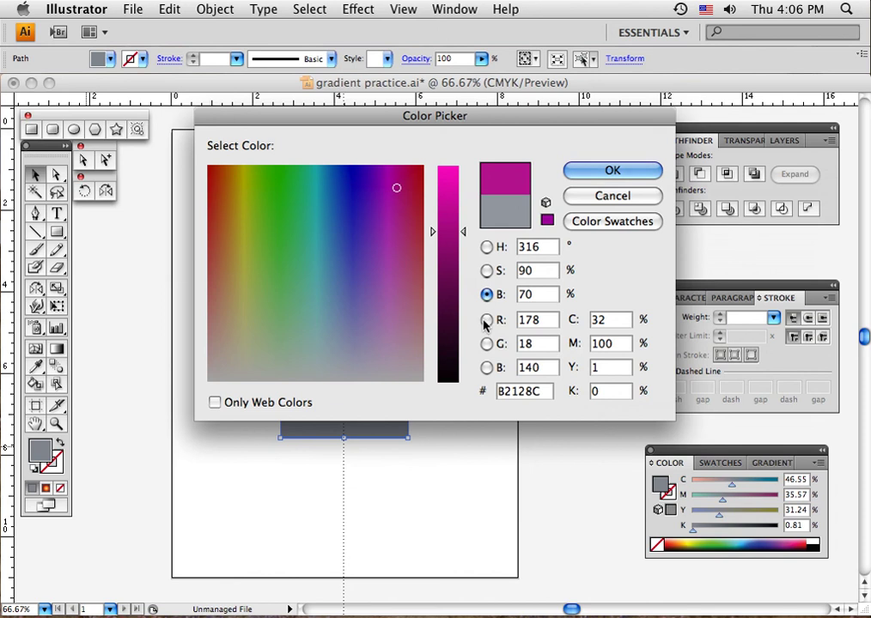
click(486, 320)
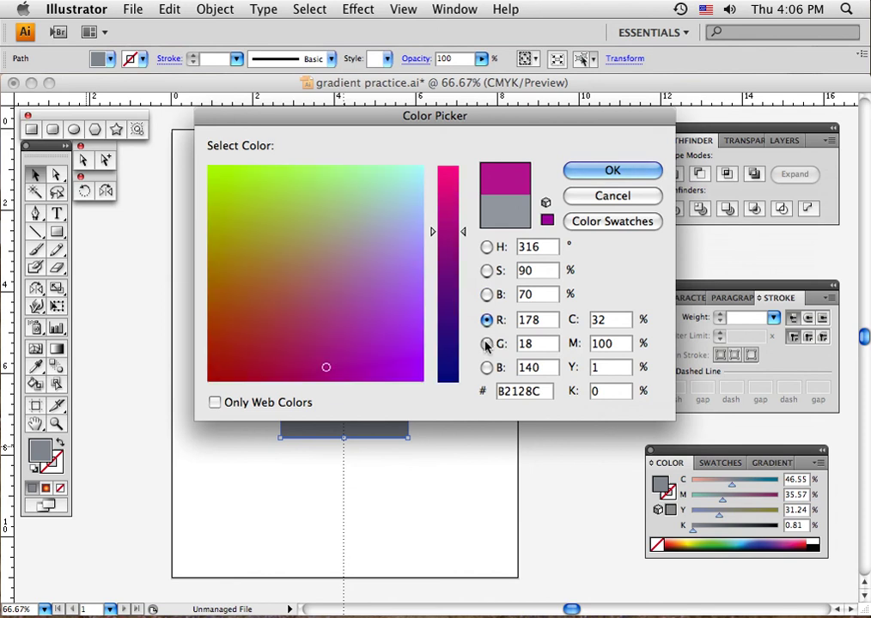
click(486, 343)
click(486, 367)
click(486, 247)
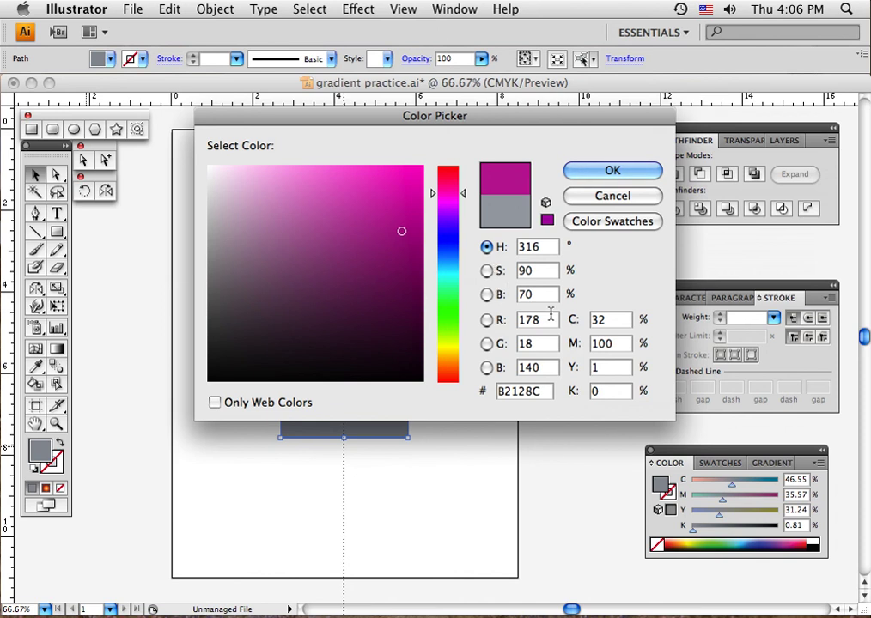
click(572, 175)
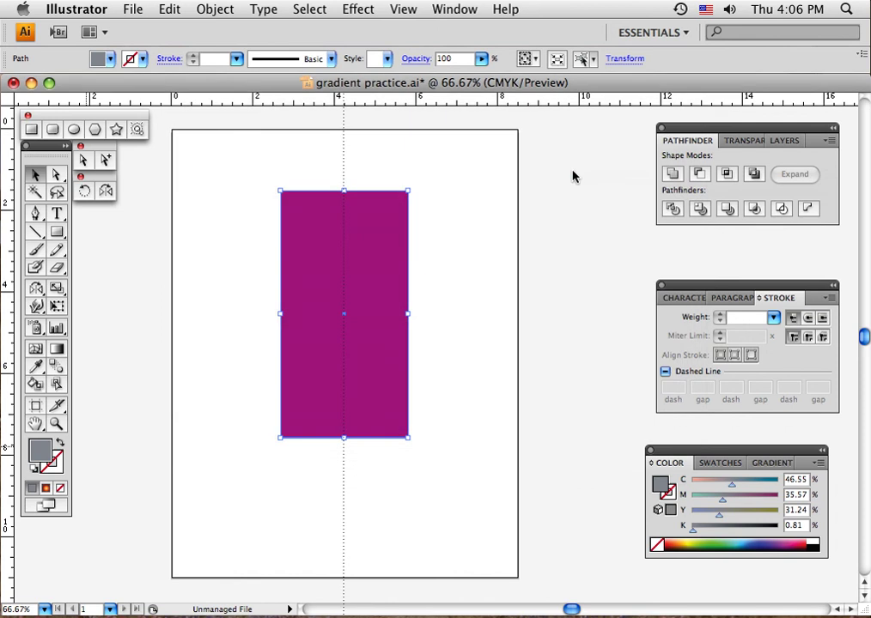